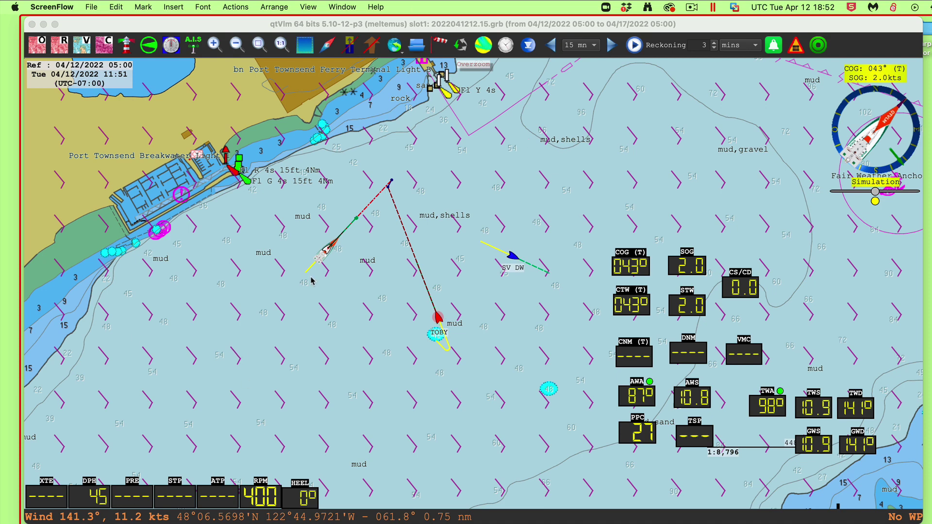
Examine the TOBY and SV DW AIS targets and their predicted tracks around the own boat off Port Townsend.
left_click(255, 218)
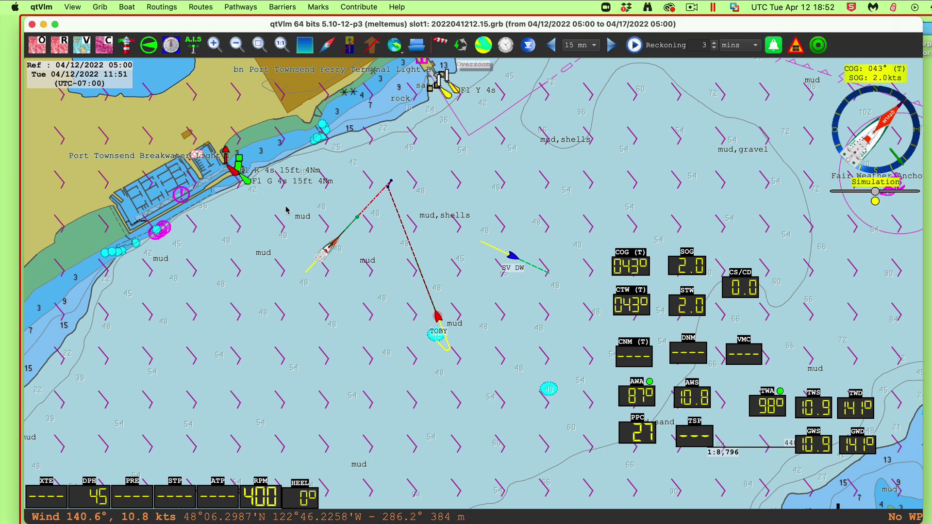
scroll(284, 212, "left", 3)
scroll(284, 212, "down", 1)
scroll(286, 210, "left", 5)
scroll(286, 210, "up", 1)
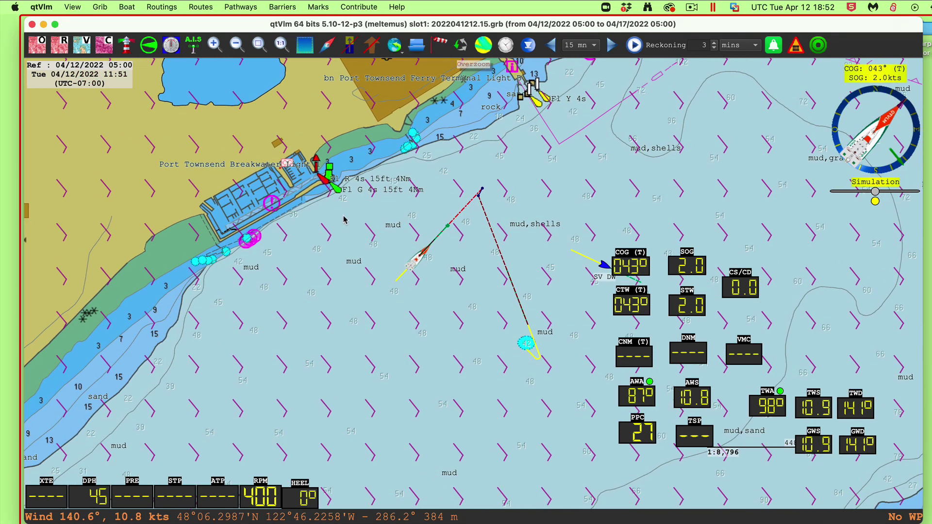
scroll(330, 219, "right", 4)
scroll(330, 219, "down", 1)
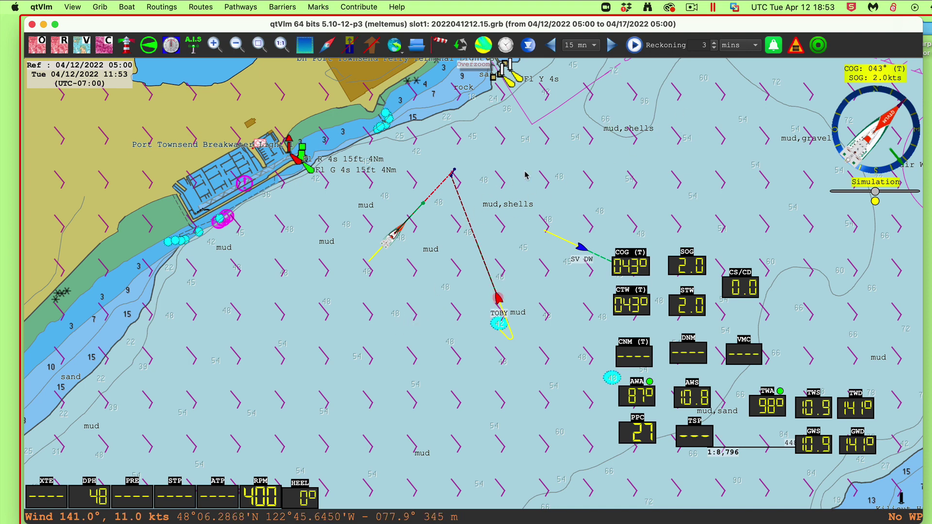
scroll(586, 164, "right", 3)
scroll(586, 163, "right", 3)
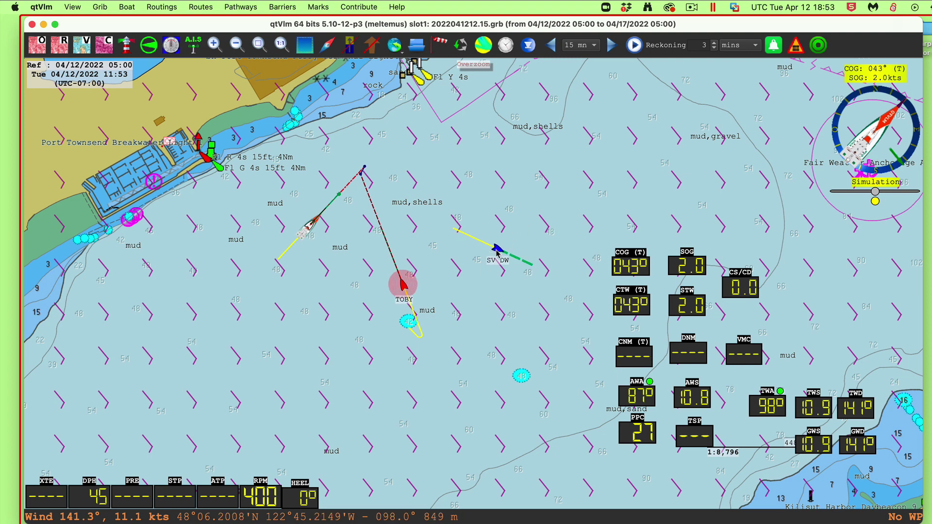
mouse_move(497, 252)
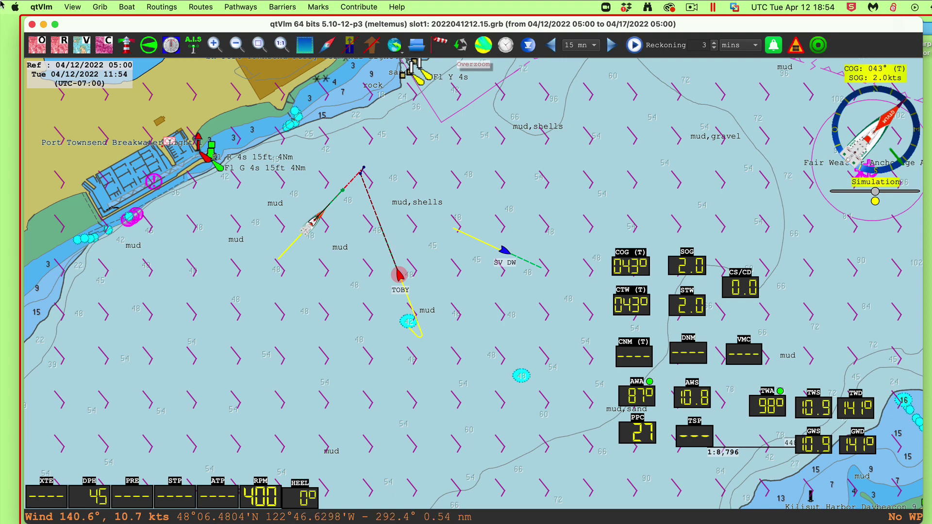
Review the AIS options in the program configuration and accept them.
left_click(38, 7)
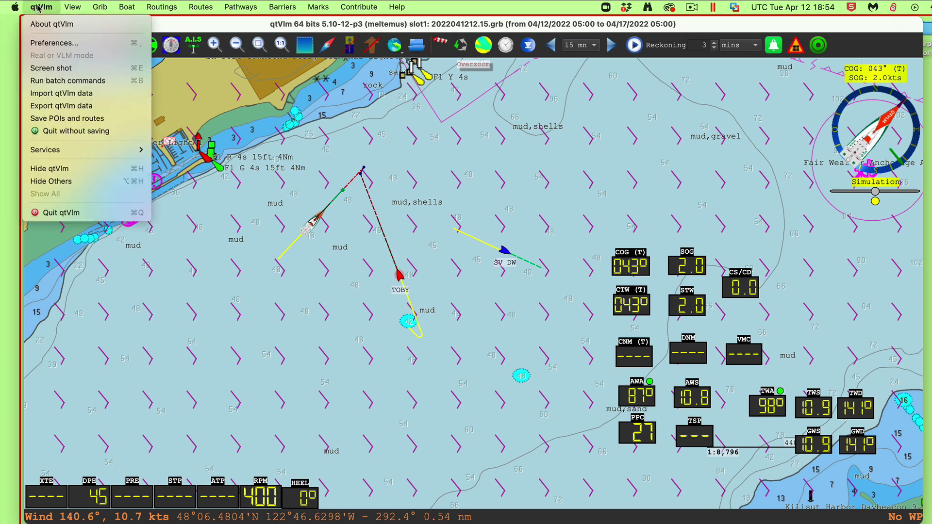
left_click(47, 42)
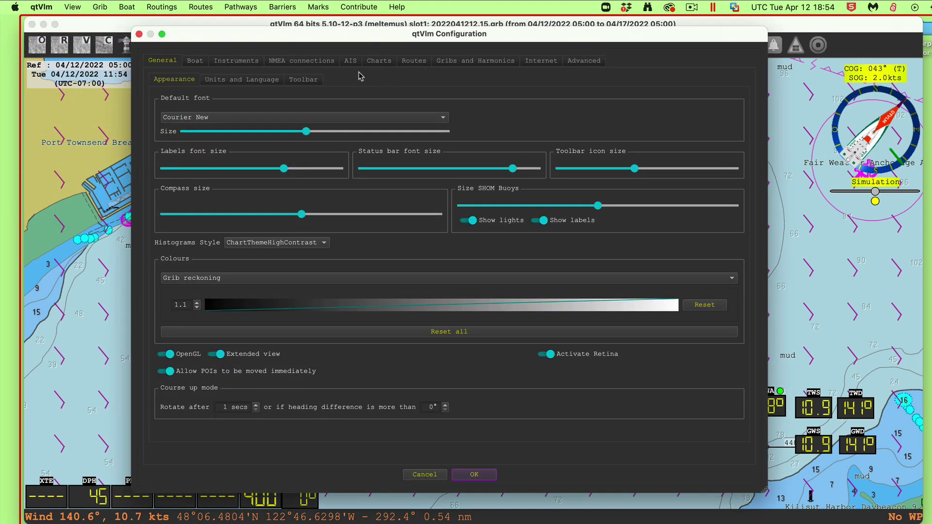
left_click(351, 62)
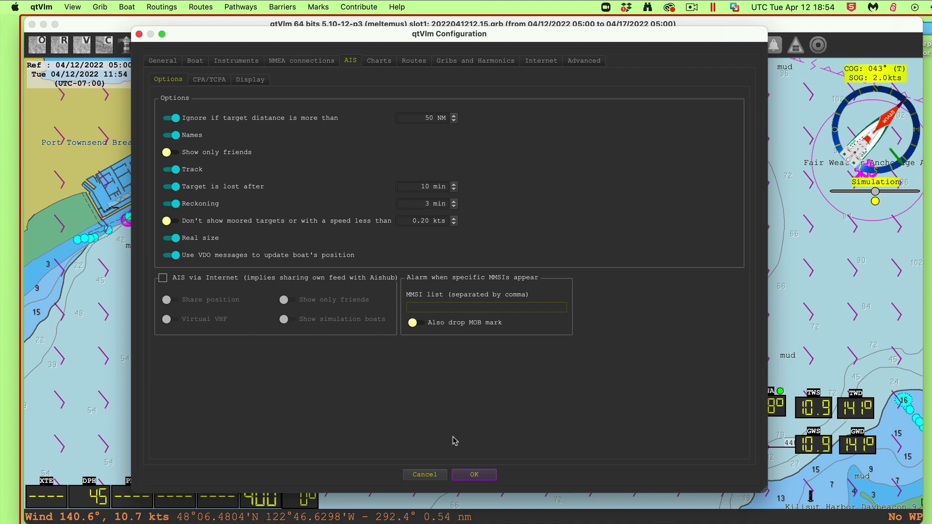
left_click(480, 475)
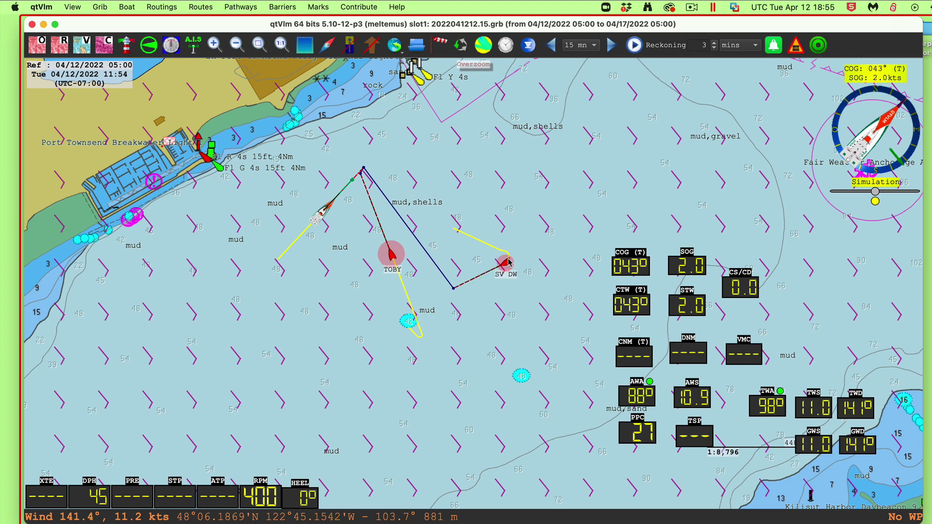
Alter the simulated boat's course to 030°.
mouse_move(505, 265)
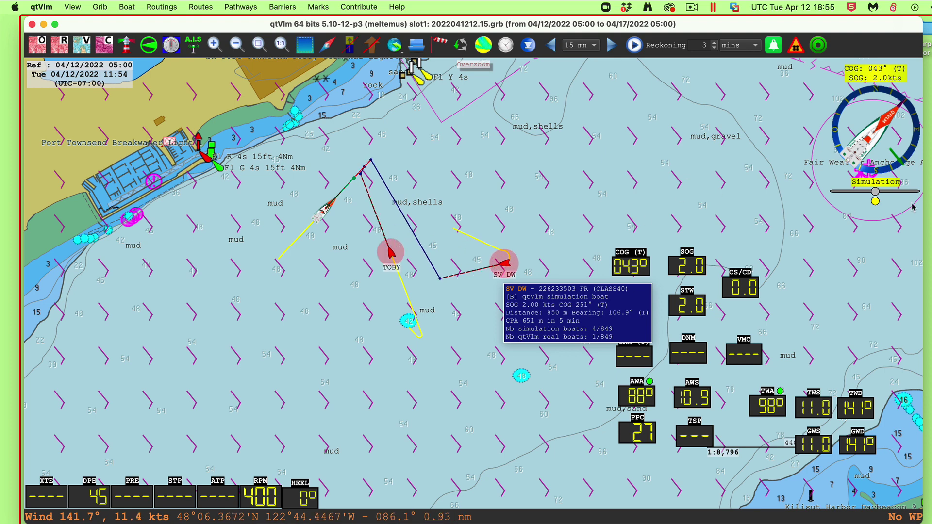
left_click_drag(877, 194, 859, 196)
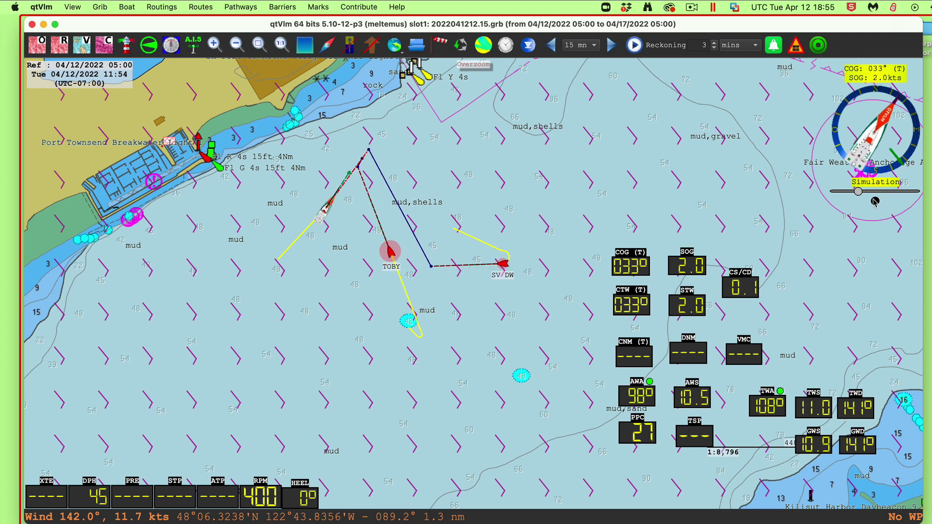
left_click(875, 201)
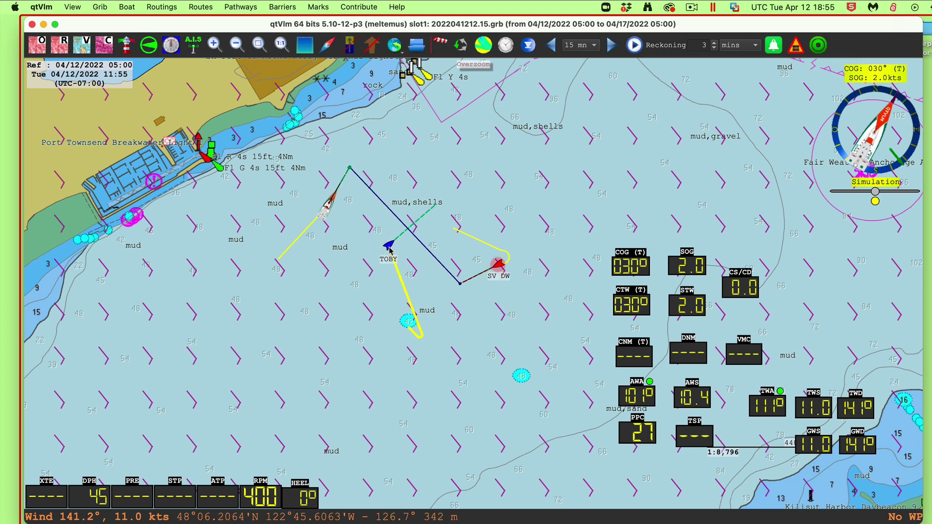
Examine the TOBY and SV DW targets and the surrounding Port Townsend waters at a wider chart scale.
mouse_move(390, 249)
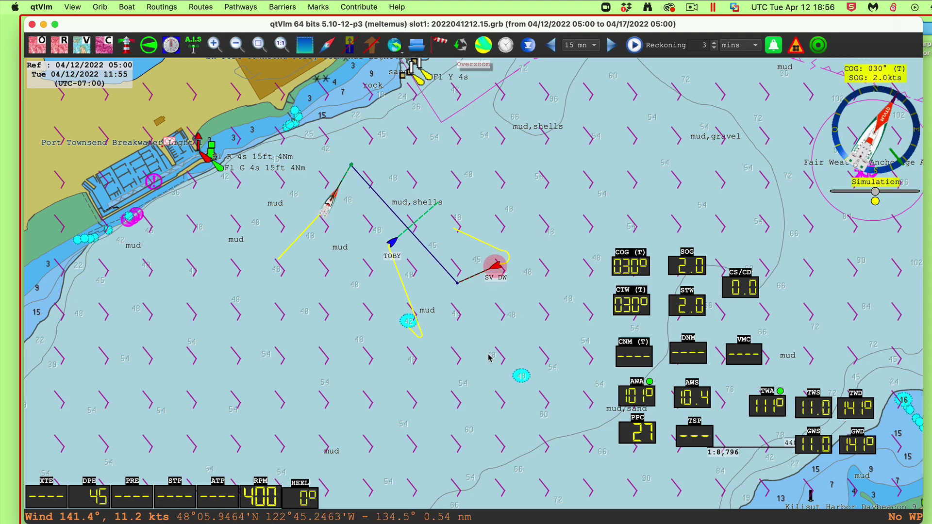
scroll(467, 365, "down", 3)
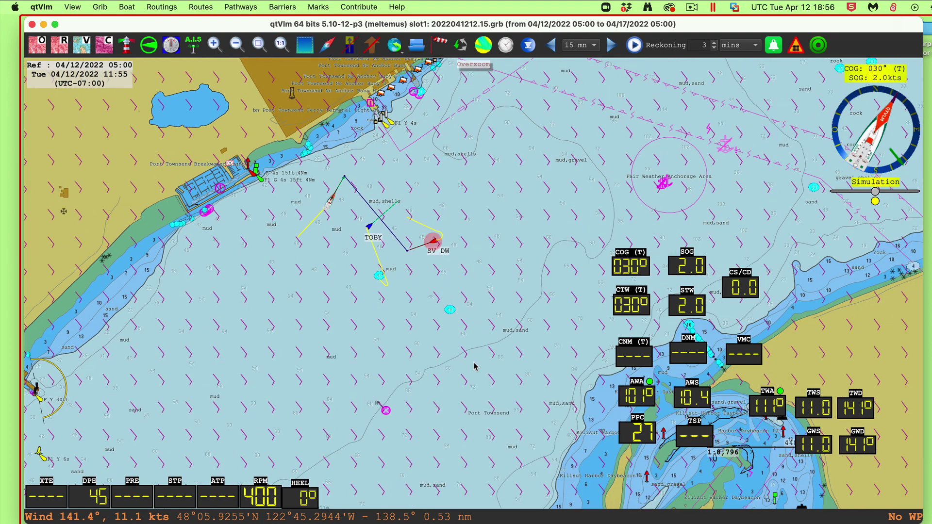
scroll(475, 366, "down", 2)
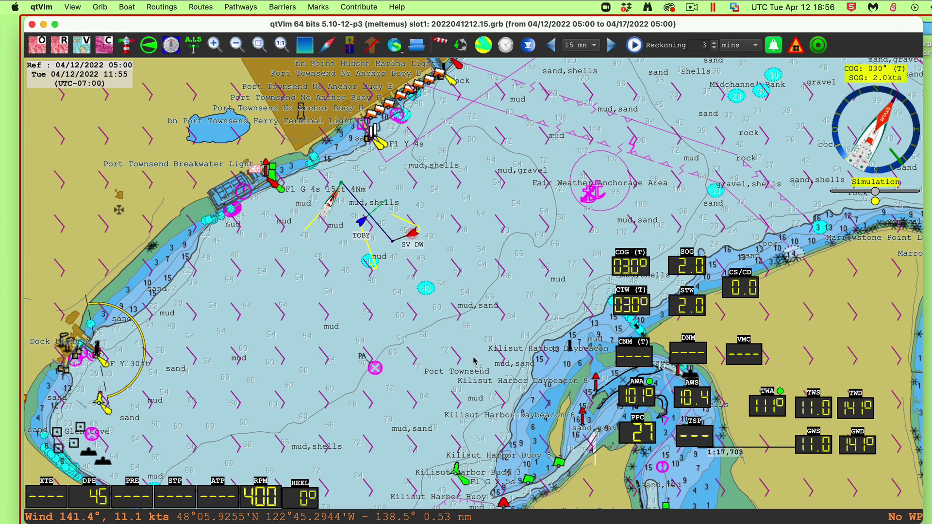
scroll(466, 359, "down", 2)
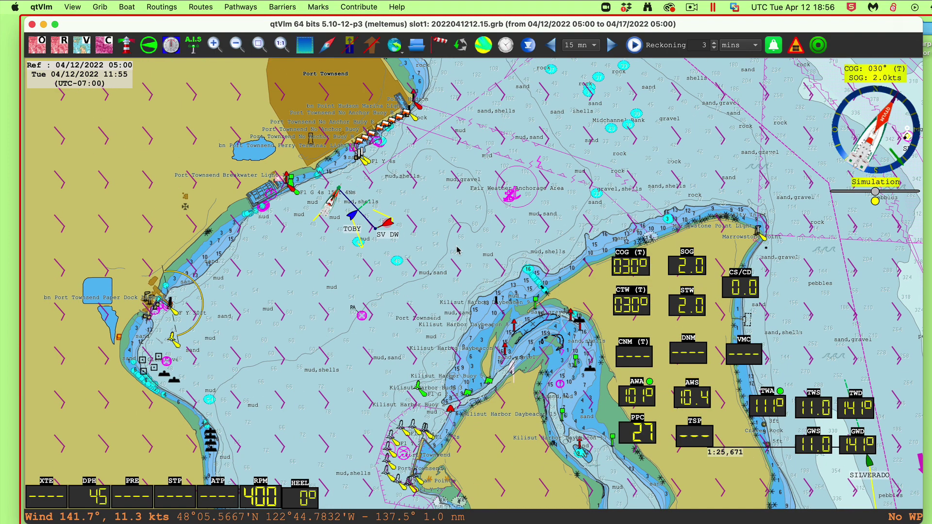
left_click_drag(438, 178, 469, 208)
mouse_move(374, 266)
left_mouse_down()
mouse_move(444, 271)
mouse_move(466, 230)
left_mouse_up()
scroll(465, 230, "up", 3)
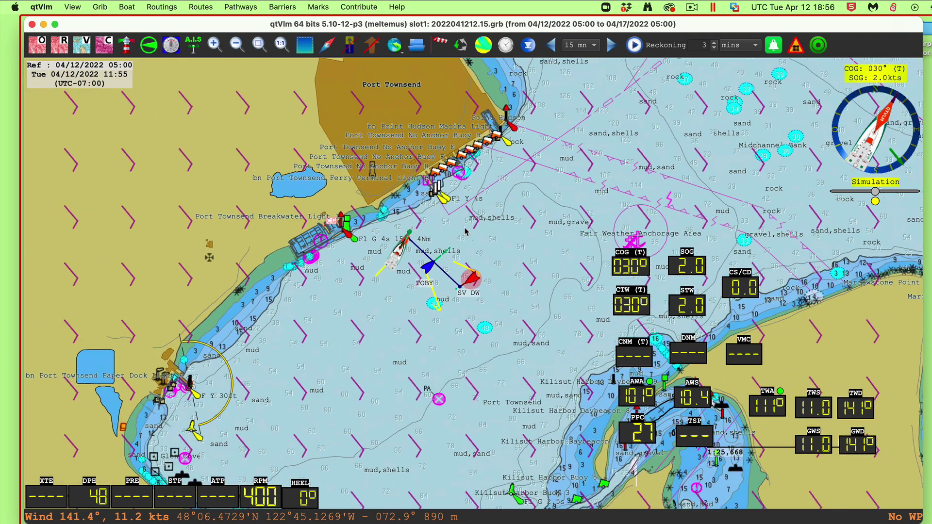
Hide the GRIB wind display on the chart and inspect the AIS data of the southbound red target below SV DW.
left_click(484, 47)
left_click_drag(494, 249, 462, 305)
scroll(462, 305, "up", 1)
left_click_drag(514, 272, 503, 237)
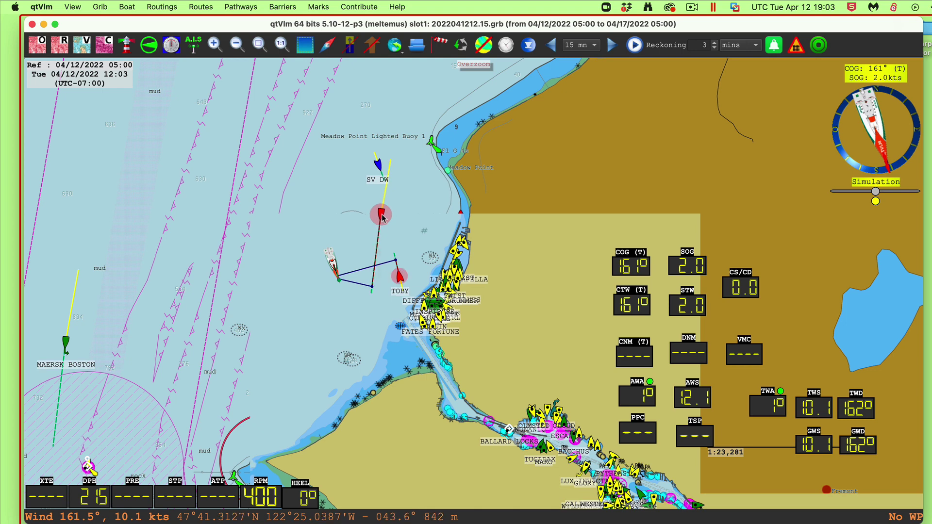
mouse_move(382, 217)
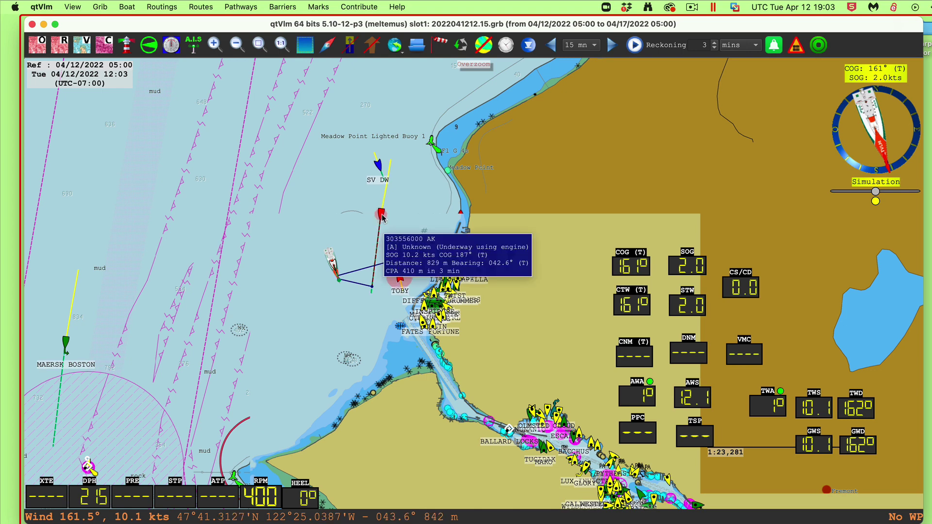
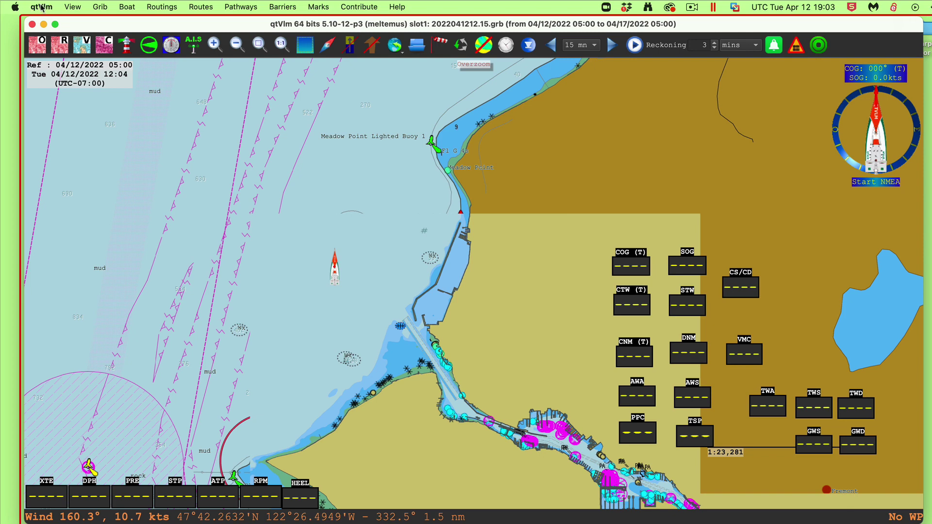
Review the incoming local and network NMEA sources in the program configuration and accept the settings.
left_click(41, 7)
left_click(37, 43)
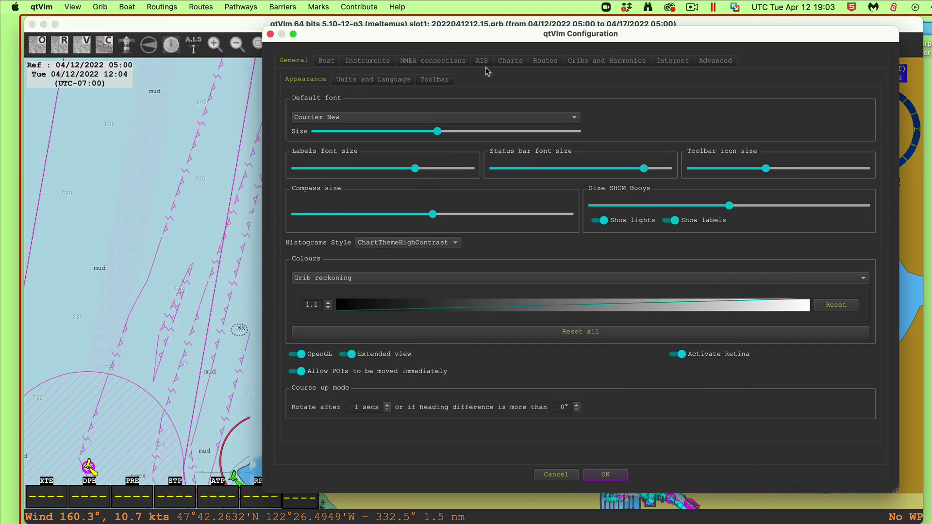
left_click(435, 61)
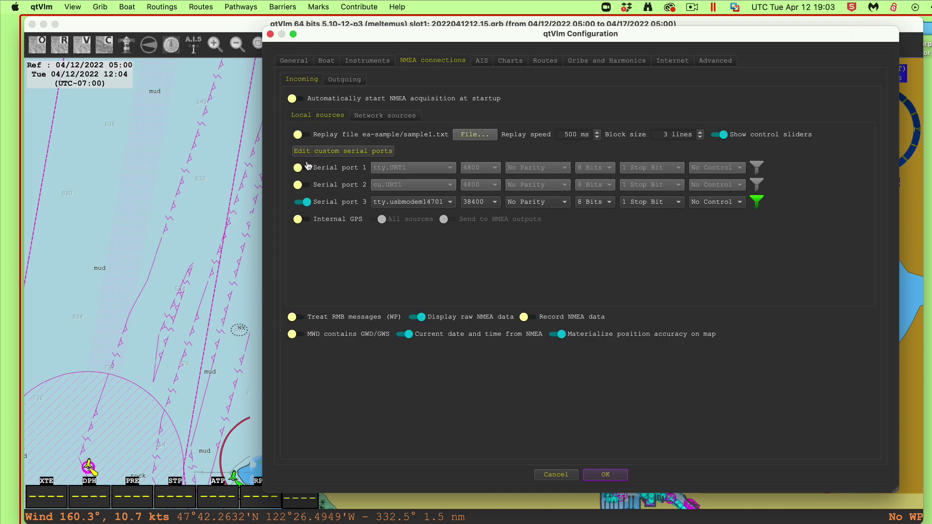
left_click(393, 119)
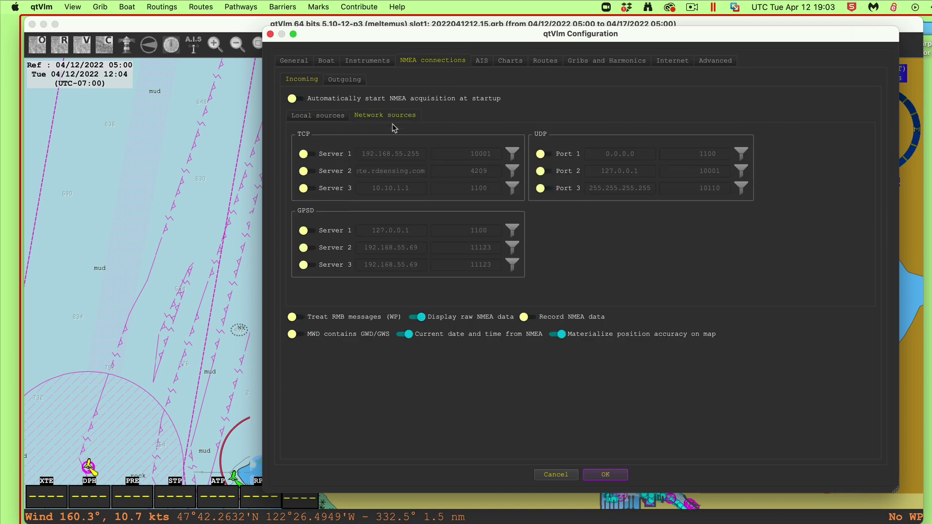
left_click(325, 117)
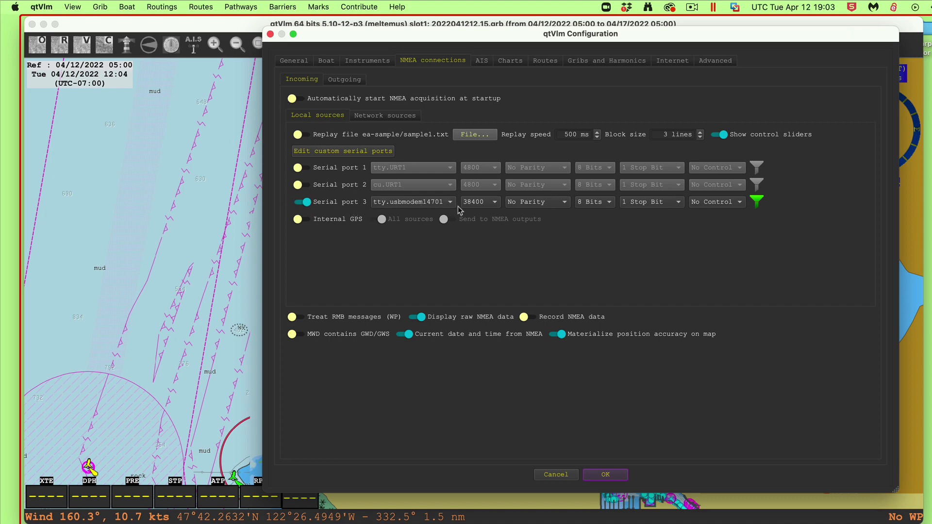
left_click(606, 475)
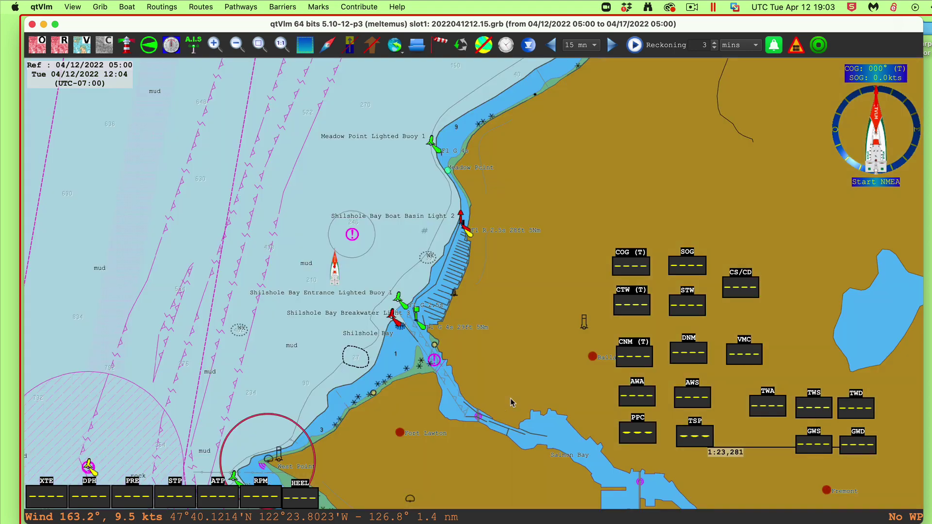
Start NMEA acquisition and dismiss the raw NMEA data window.
left_click(878, 182)
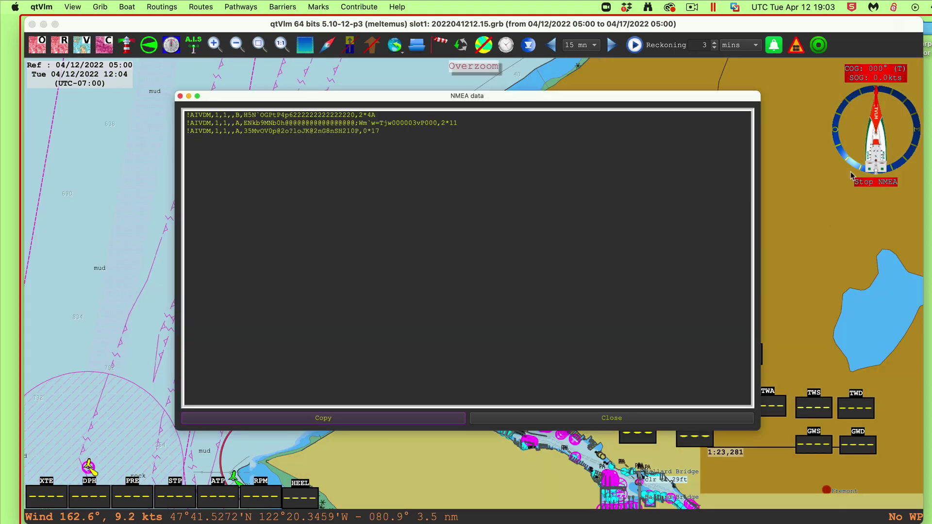
left_click_drag(214, 95, 585, 145)
key("Escape")
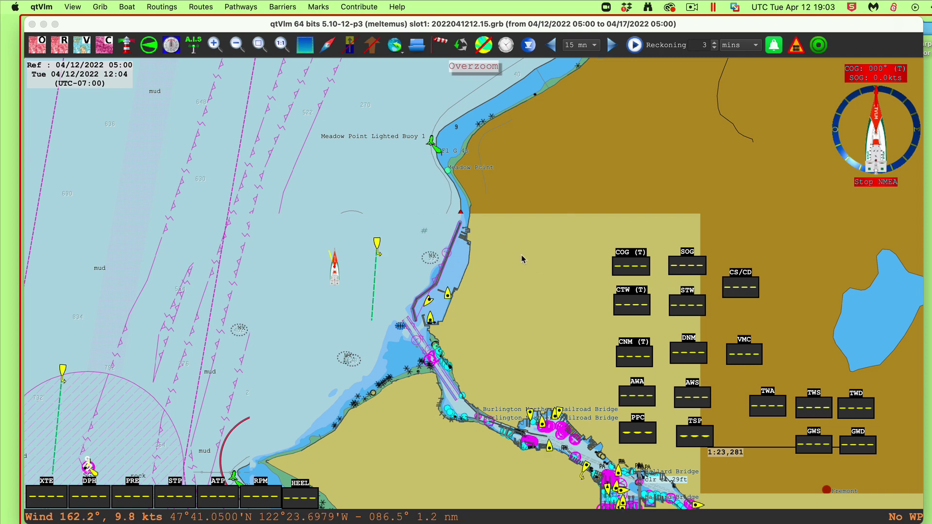
Show the tracking data of the yellow AIS target east of the own boat, off Shilshole Bay.
scroll(409, 215, "up", 1)
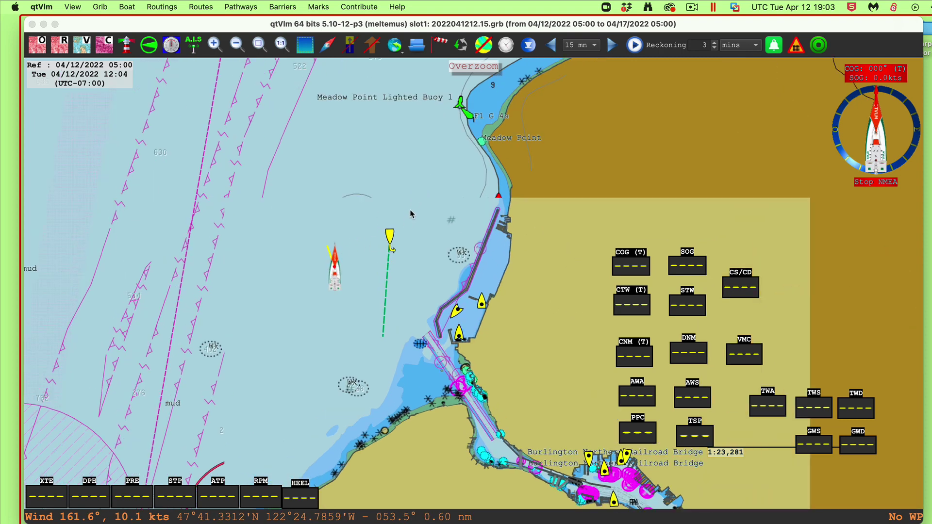
scroll(411, 219, "up", 1)
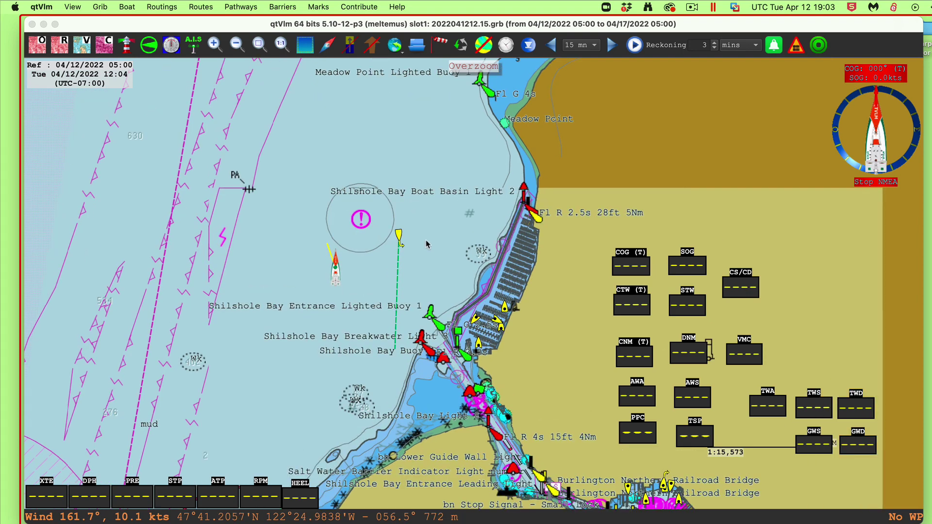
scroll(405, 247, "down", 1)
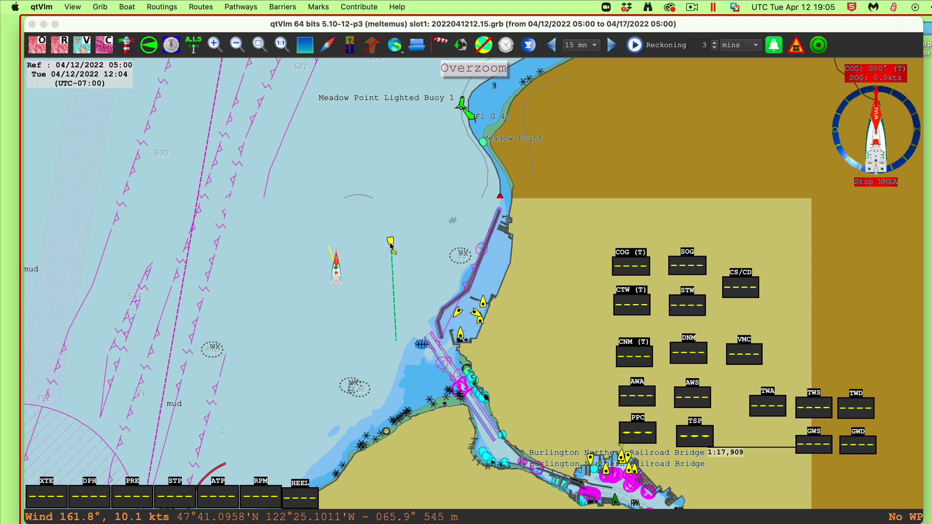
right_click(390, 243)
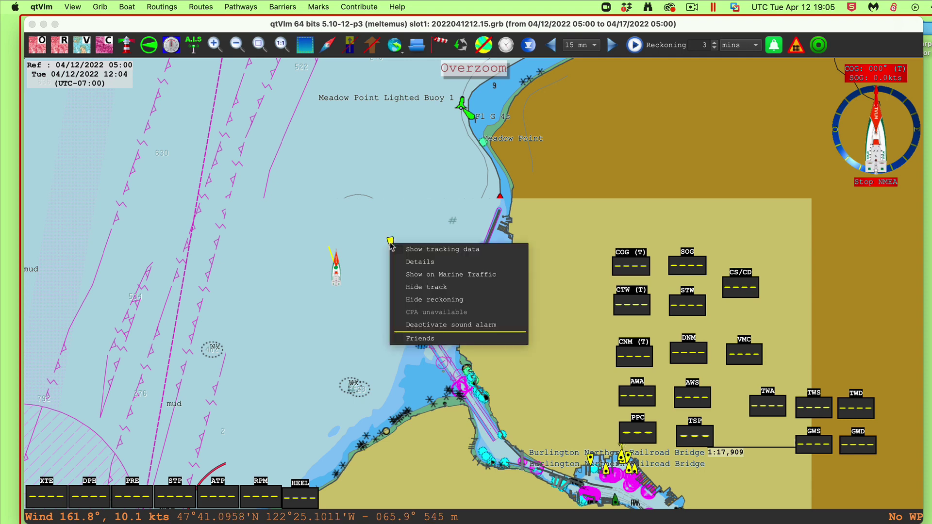
left_click(437, 250)
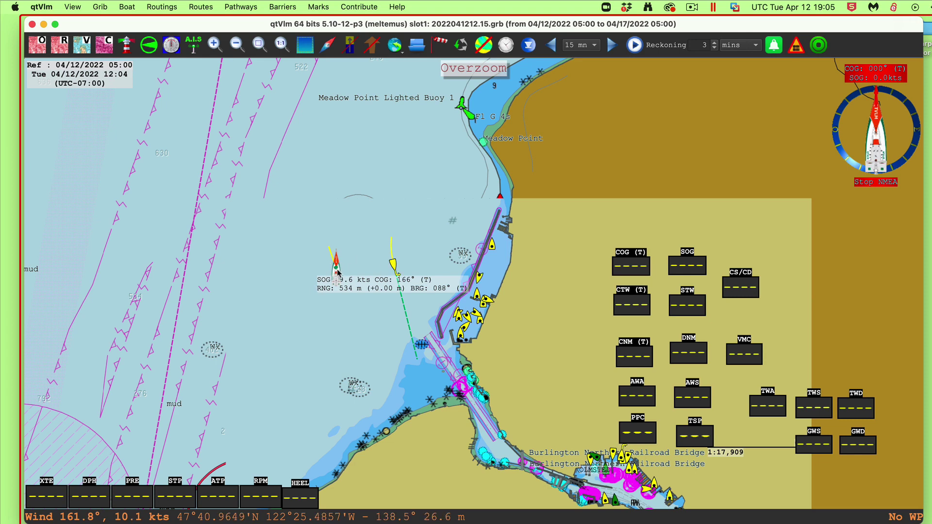
Review the wind and current corrections in the GRIB configuration and close it.
mouse_move(338, 273)
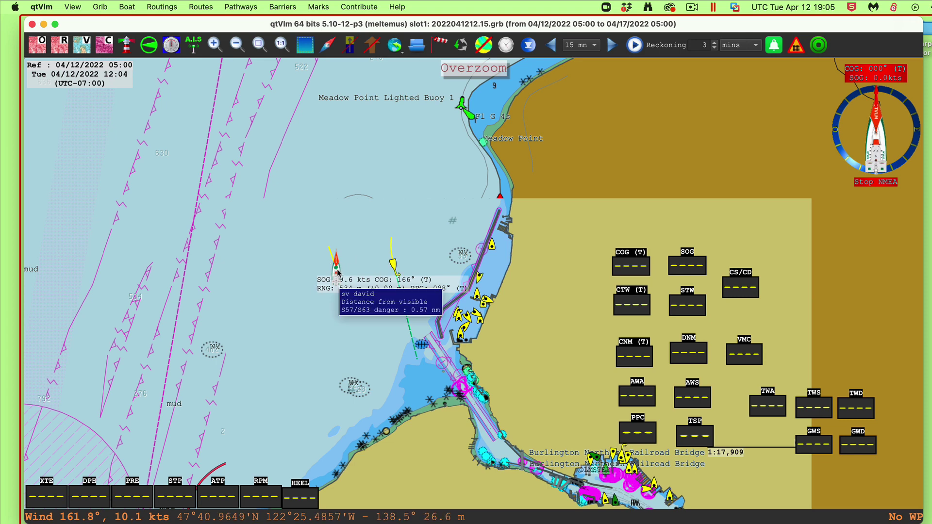
left_click(440, 45)
left_click(467, 44)
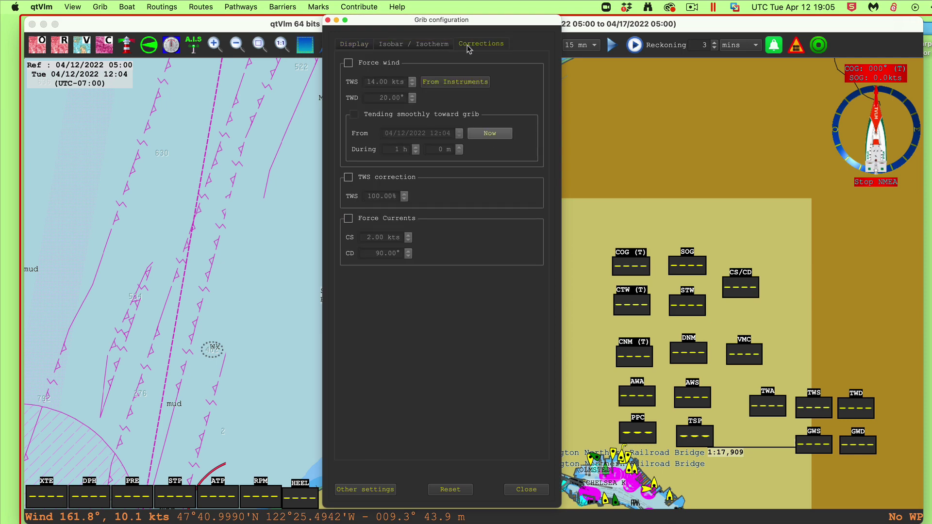
left_click(328, 20)
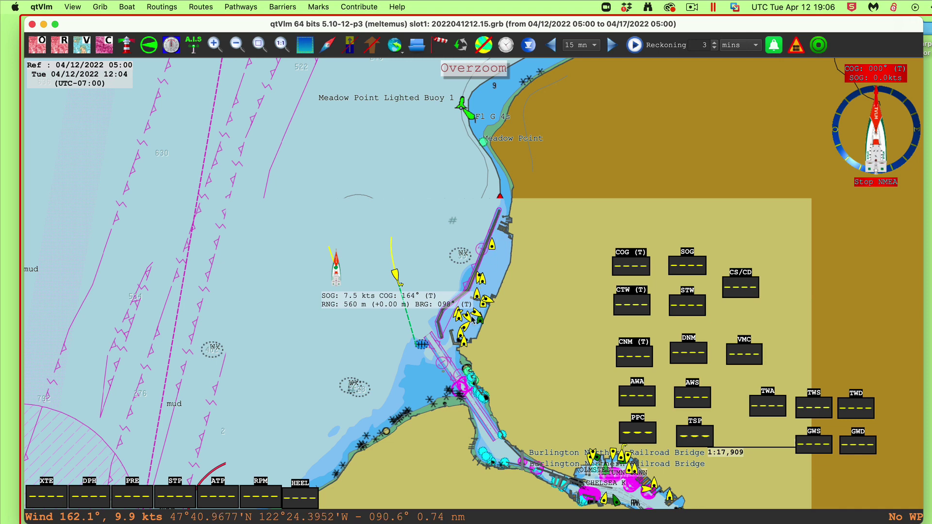
Turn off the tracking data of the yellow AIS target east of the own boat and review its target details.
right_click(396, 280)
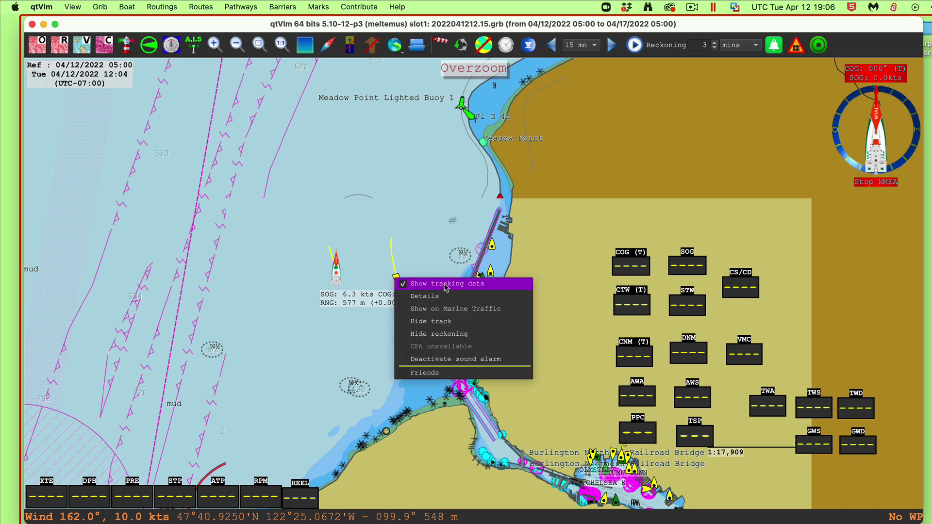
left_click(446, 287)
right_click(397, 282)
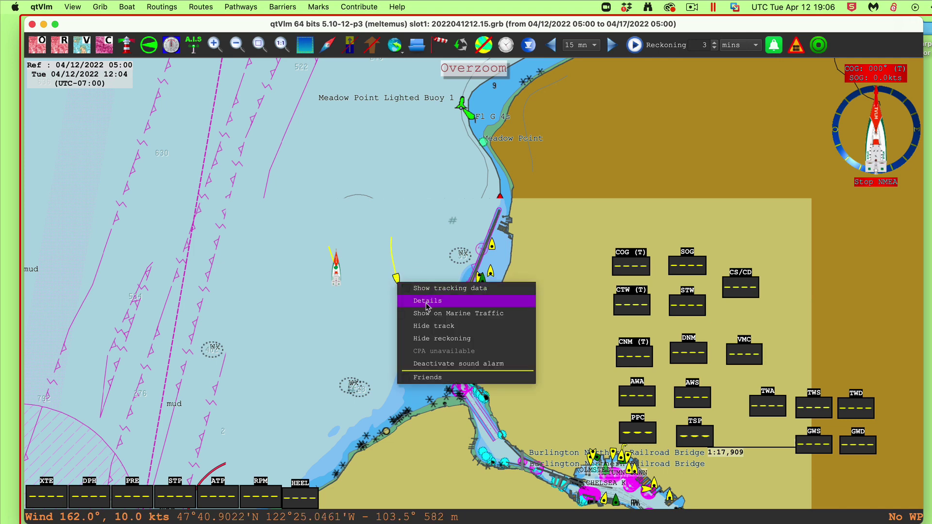
left_click(428, 301)
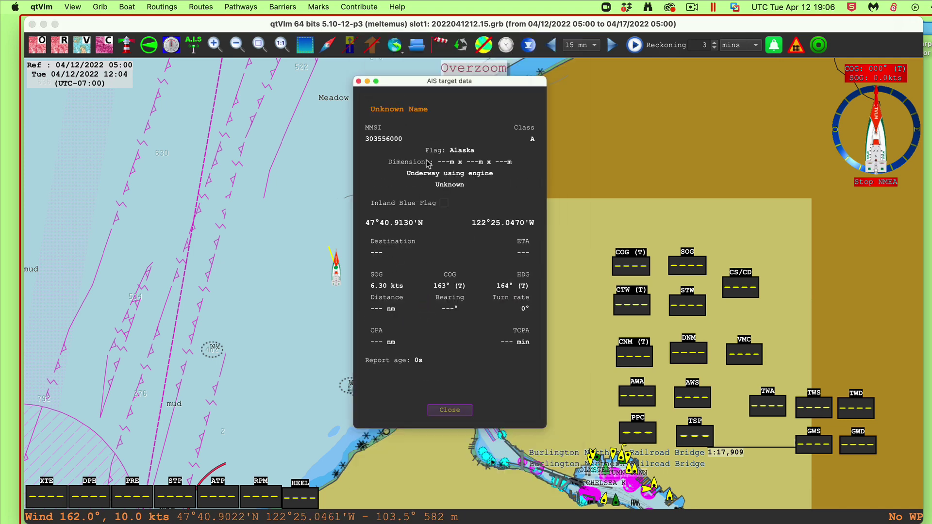
left_click(359, 82)
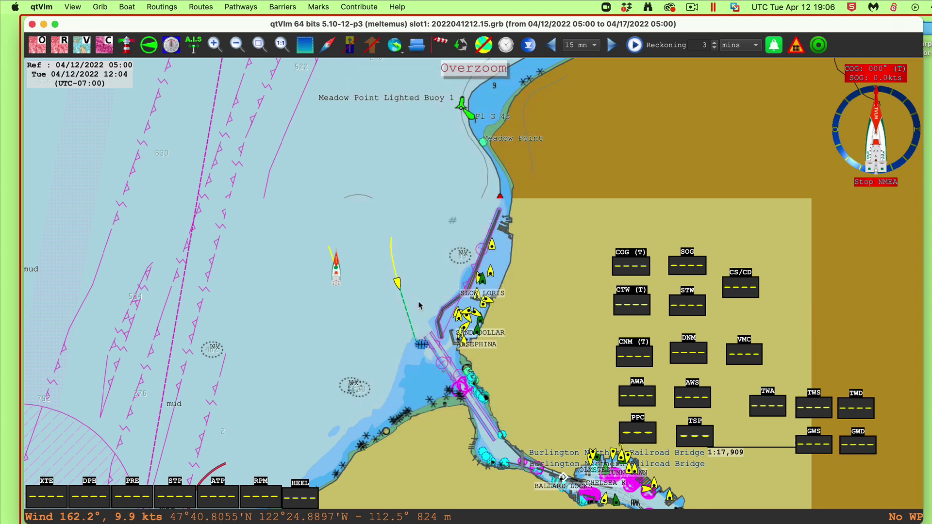
Stop NMEA acquisition, restart it in simulation mode and dismiss the raw NMEA data window.
left_click(871, 184)
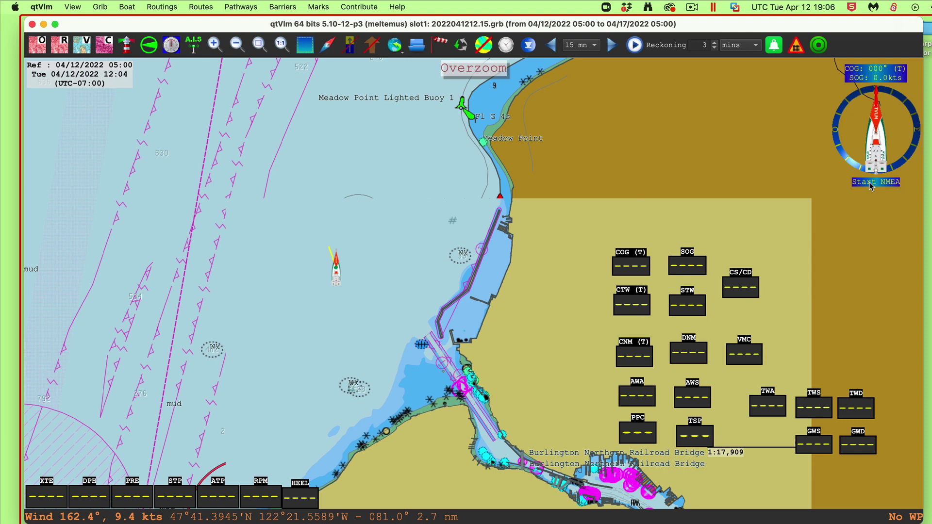
left_click(870, 183)
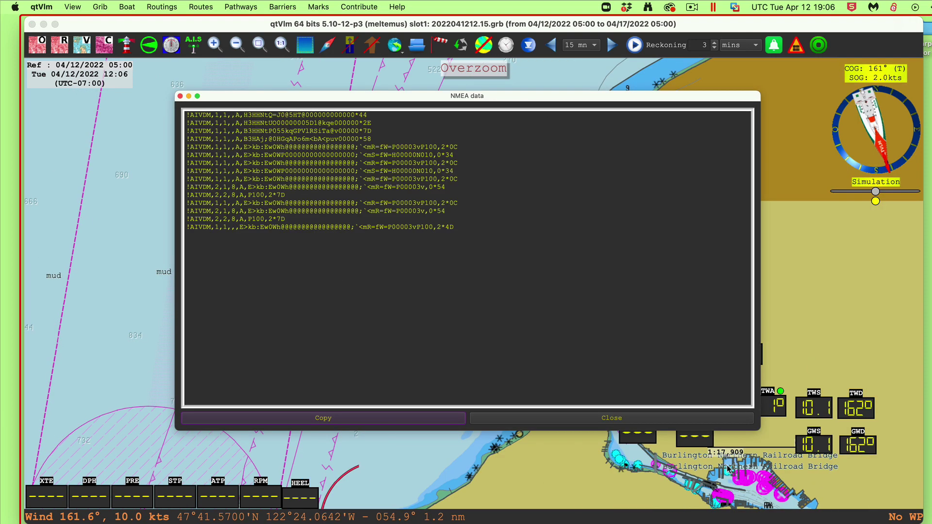
left_click(610, 419)
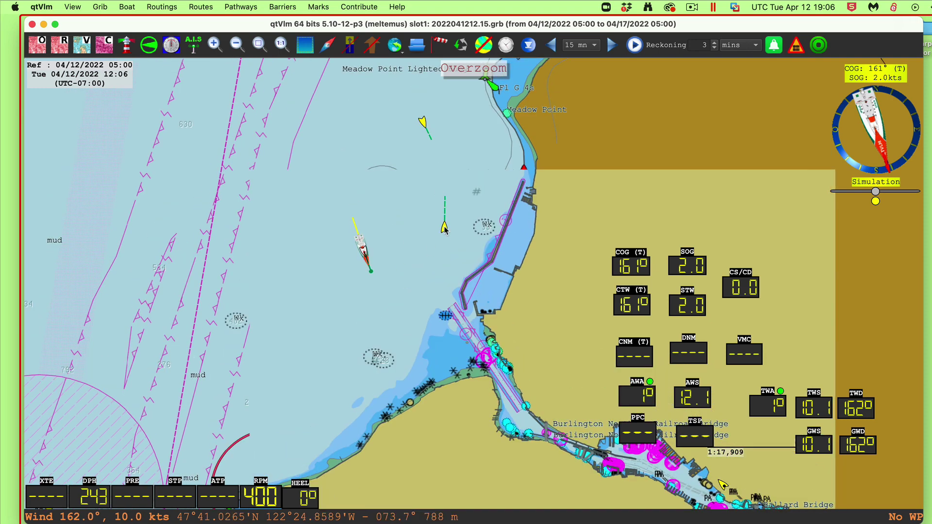
mouse_move(445, 230)
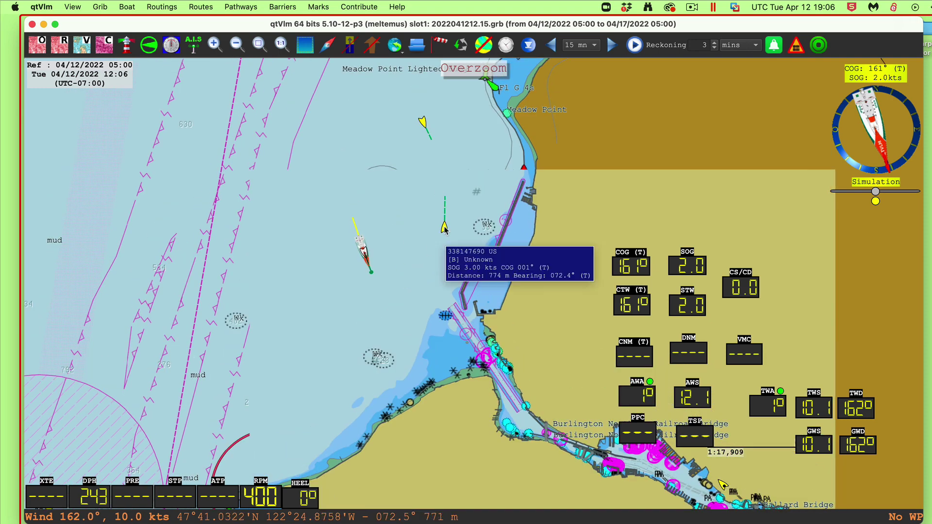